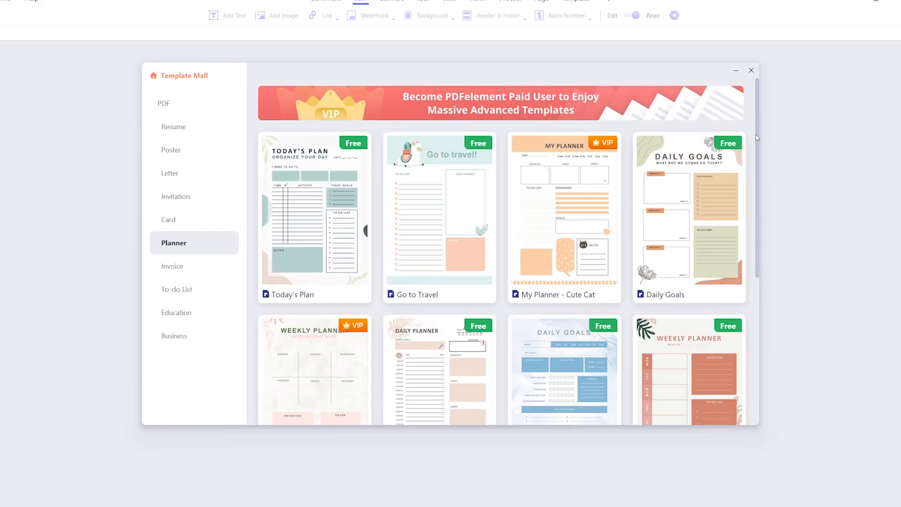
# Scroll through the planner and to-do list template grids.
pyautogui.moveTo(758, 141); pyautogui.dragTo(775, 282)
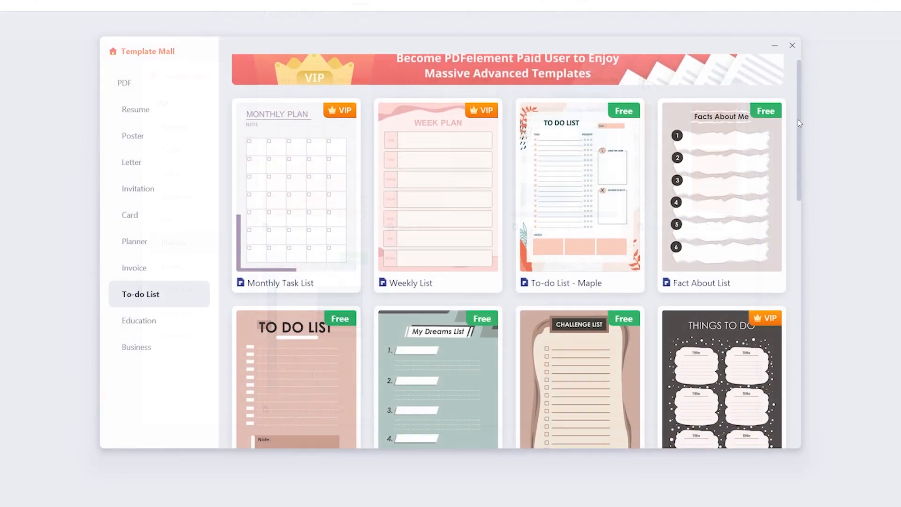
pyautogui.moveTo(798, 123); pyautogui.dragTo(821, 324)
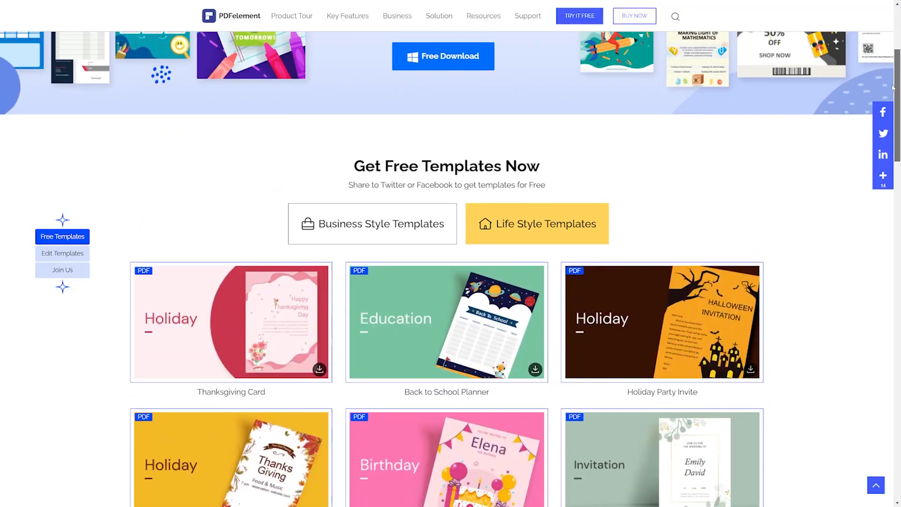
# Start the PDFelement for Windows download and register an account with email, password, first and last name.
pyautogui.moveTo(893, 88); pyautogui.dragTo(887, 45)
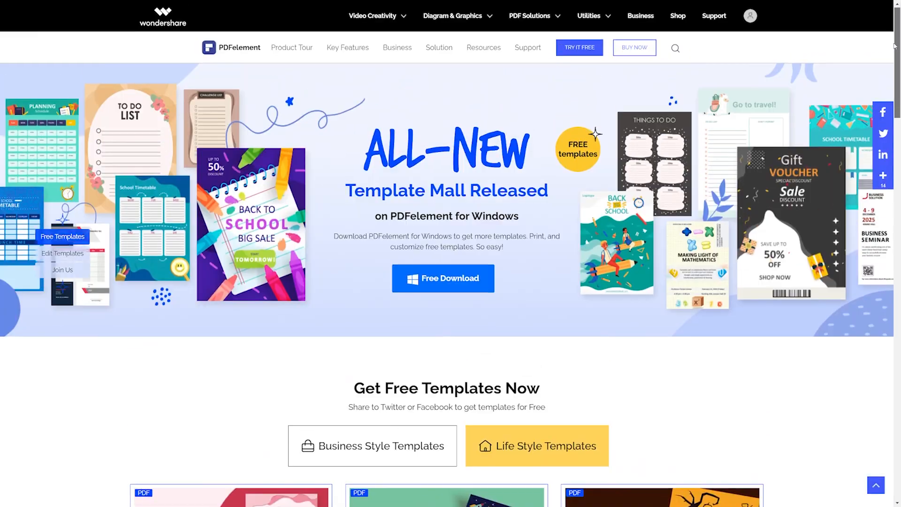
pyautogui.click(456, 283)
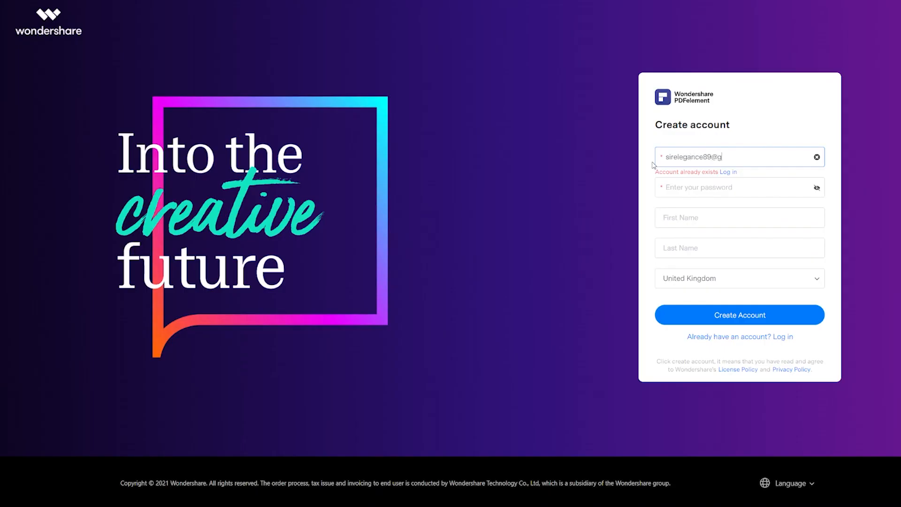
pyautogui.press('Tab')
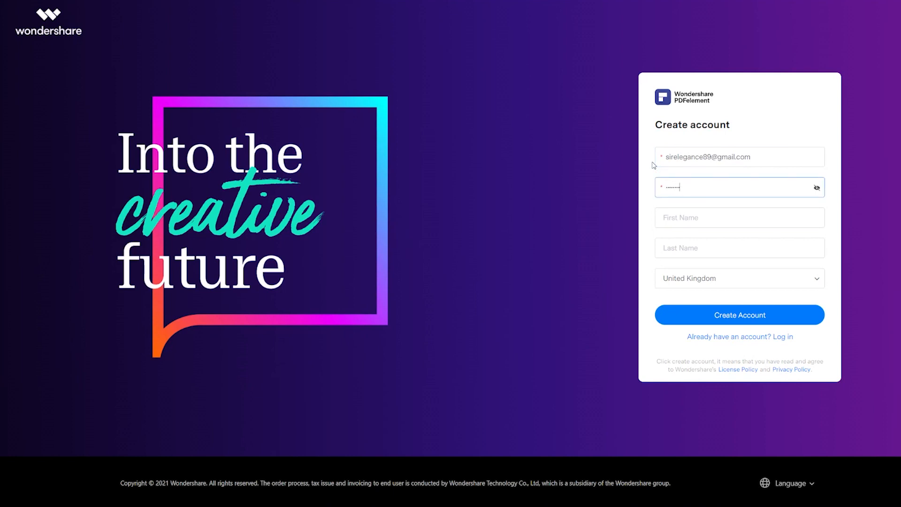
pyautogui.press('Tab')
pyautogui.press('Tab')
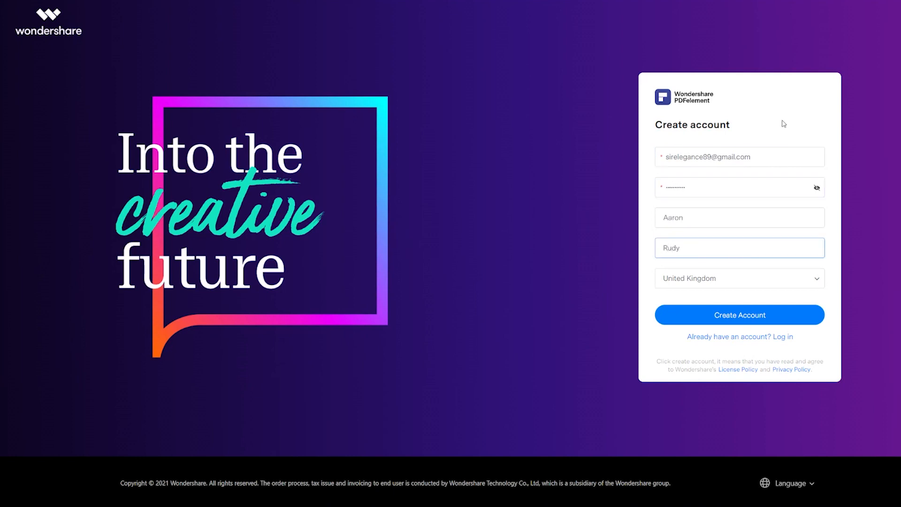
pyautogui.press('Tab')
pyautogui.click(724, 323)
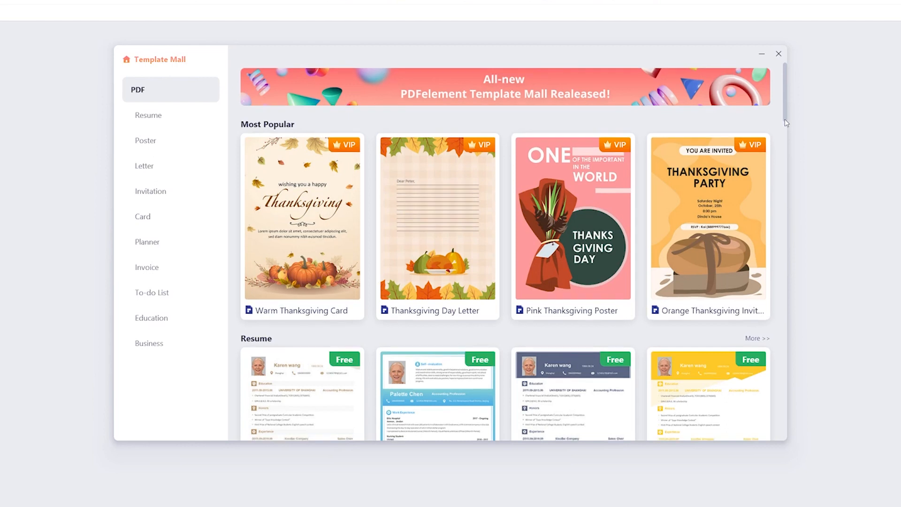
# Scroll the PDF template list, view the Planner templates, then browse the To-do List templates.
pyautogui.scroll(-7, 720, 202)
pyautogui.scroll(-10, 751, 234)
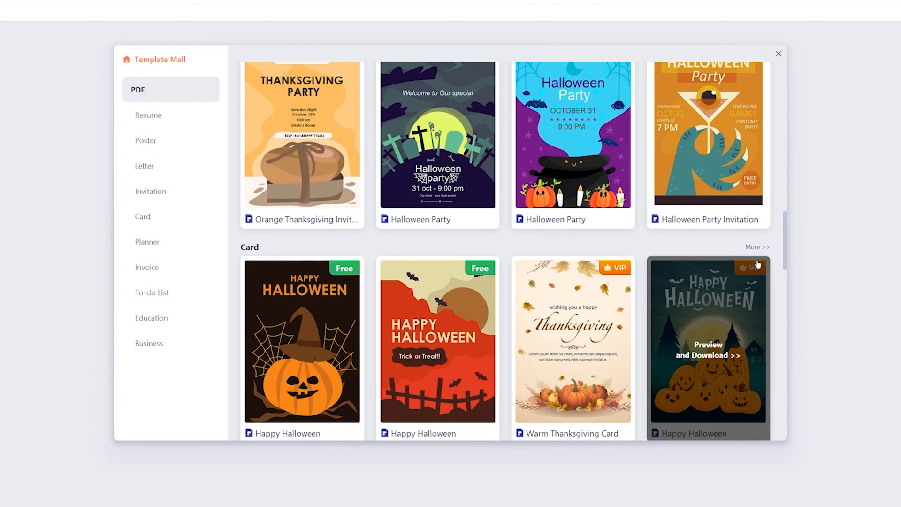
pyautogui.click(148, 242)
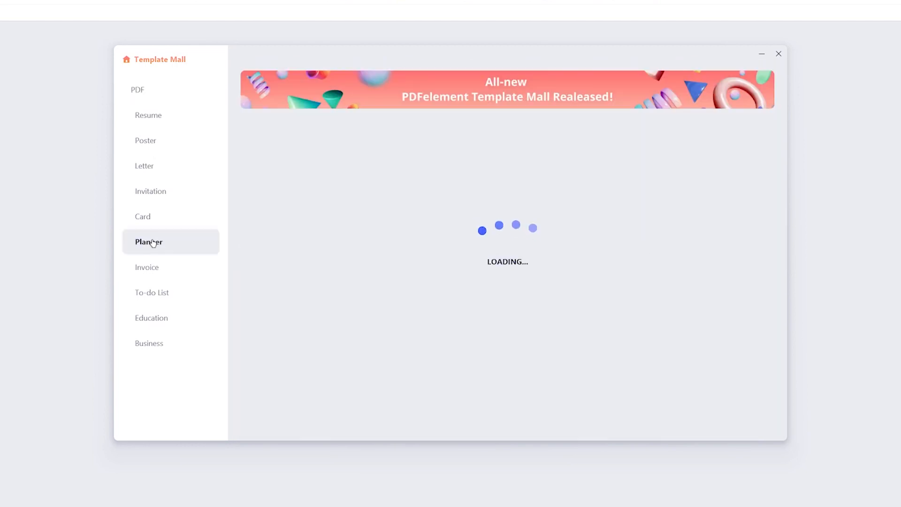
pyautogui.click(159, 294)
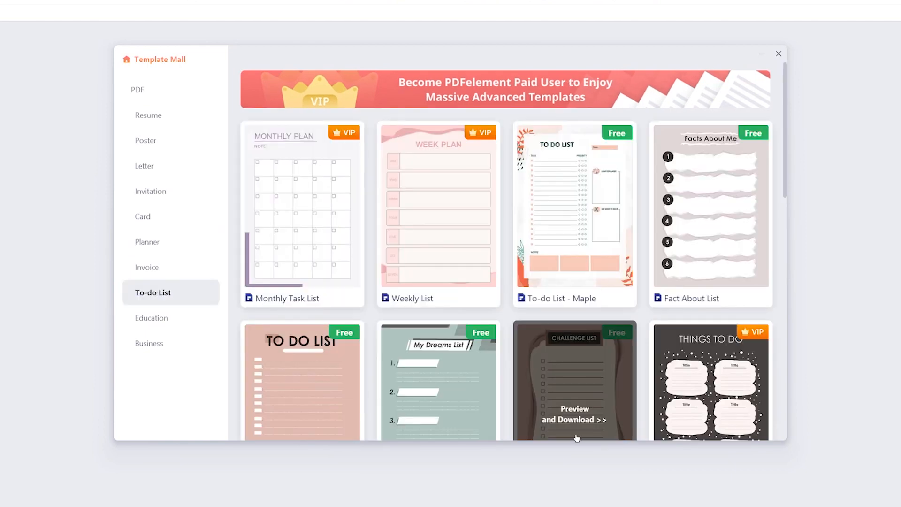
pyautogui.scroll(-10, 619, 377)
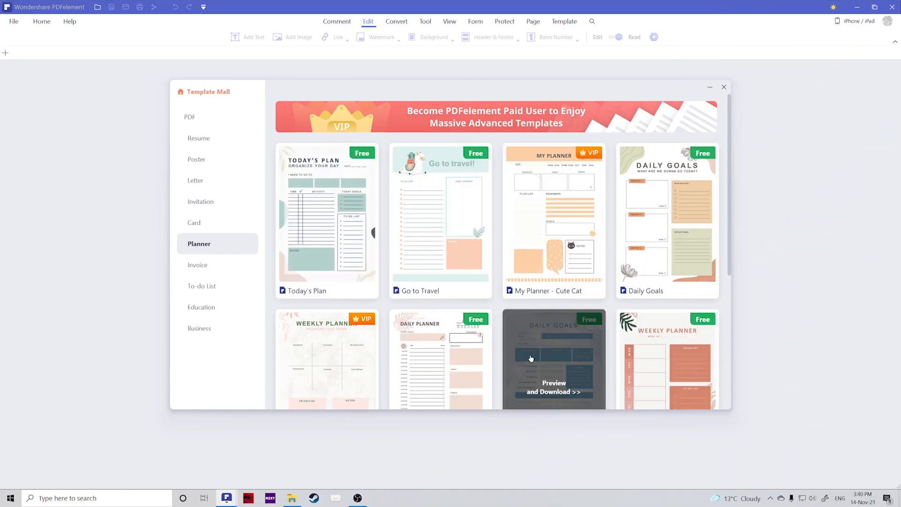
# Download the free Today's Plan template and save it as Today's Plan.pdf on the Desktop.
pyautogui.click(331, 263)
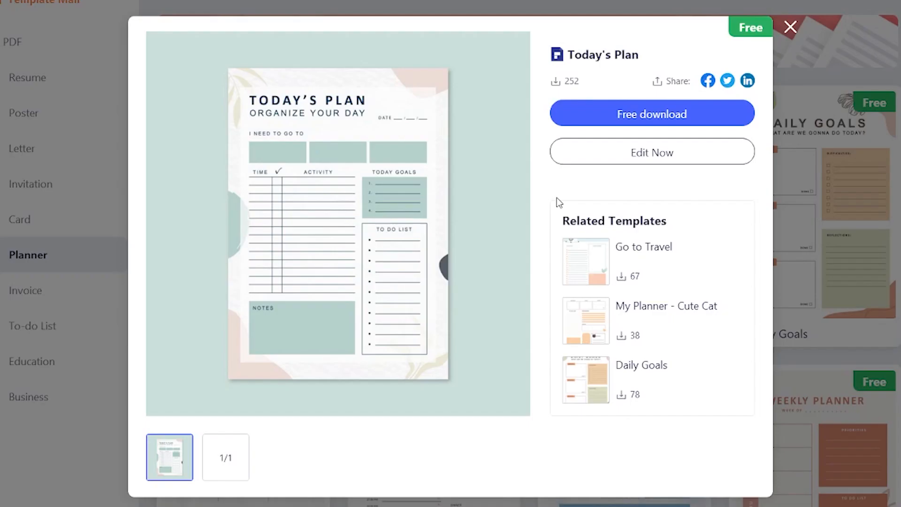
pyautogui.click(611, 120)
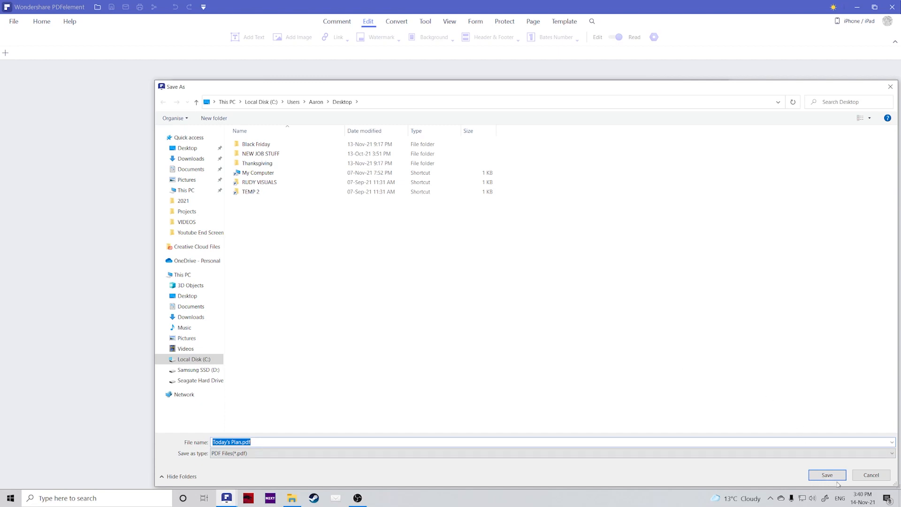
pyautogui.click(837, 478)
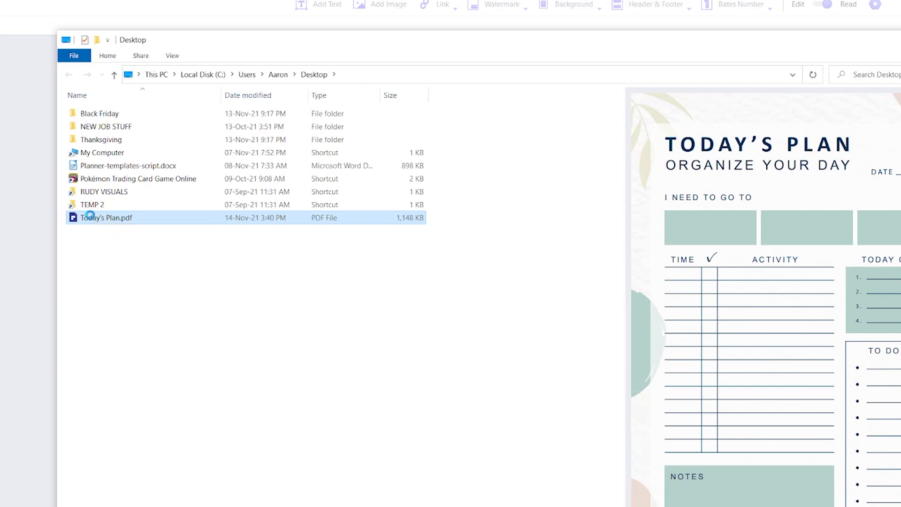
# Show the context menu for Today's Plan.pdf in the Desktop folder.
pyautogui.rightClick(91, 217)
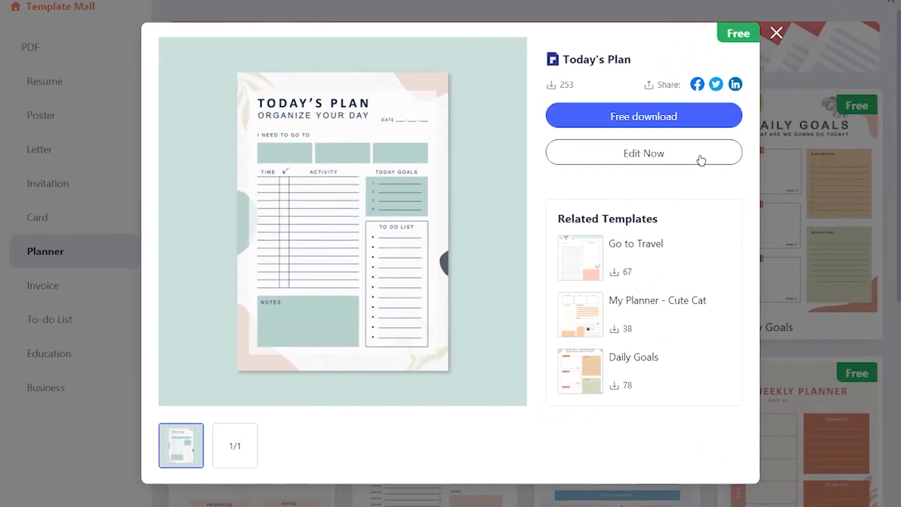
# Open Today's Plan with Edit Now and scroll through the page.
pyautogui.click(665, 170)
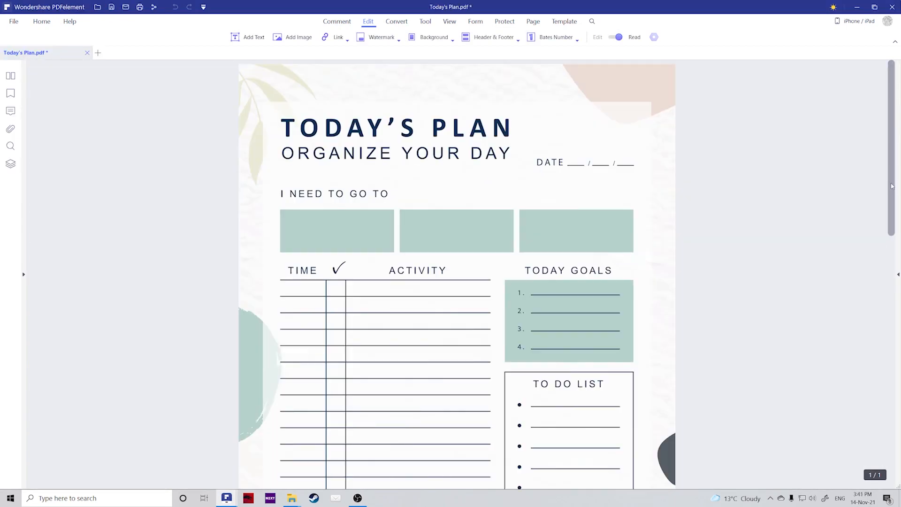
pyautogui.moveTo(893, 186); pyautogui.dragTo(878, 227)
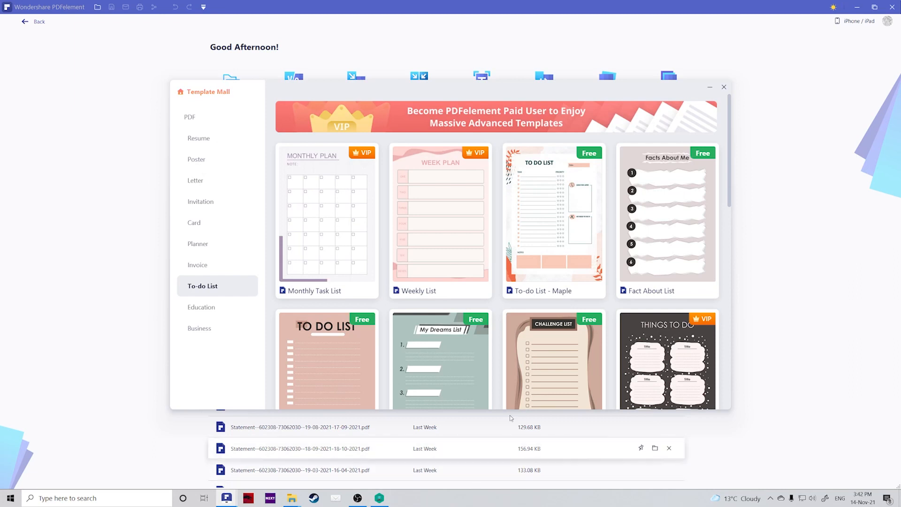
# Preview the free To-do List - Maple template and open it with Edit Now.
pyautogui.moveTo(514, 291)
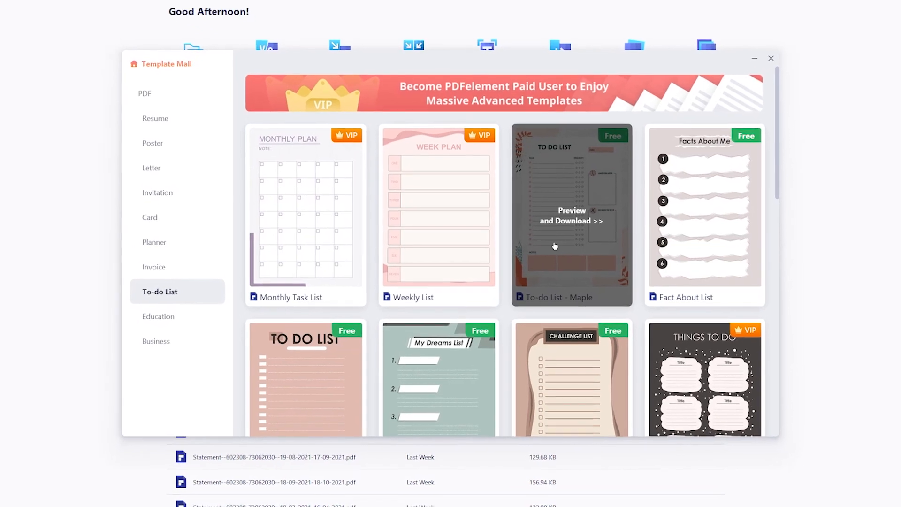
pyautogui.click(550, 246)
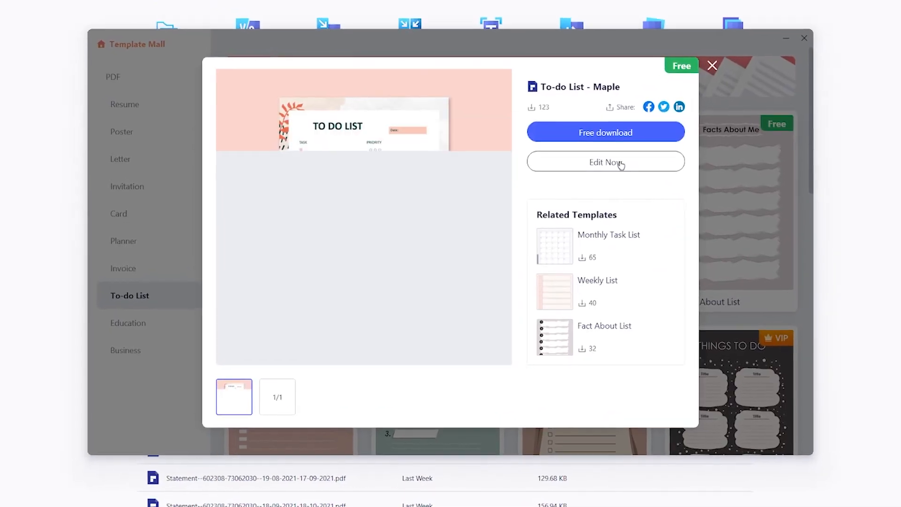
pyautogui.click(629, 159)
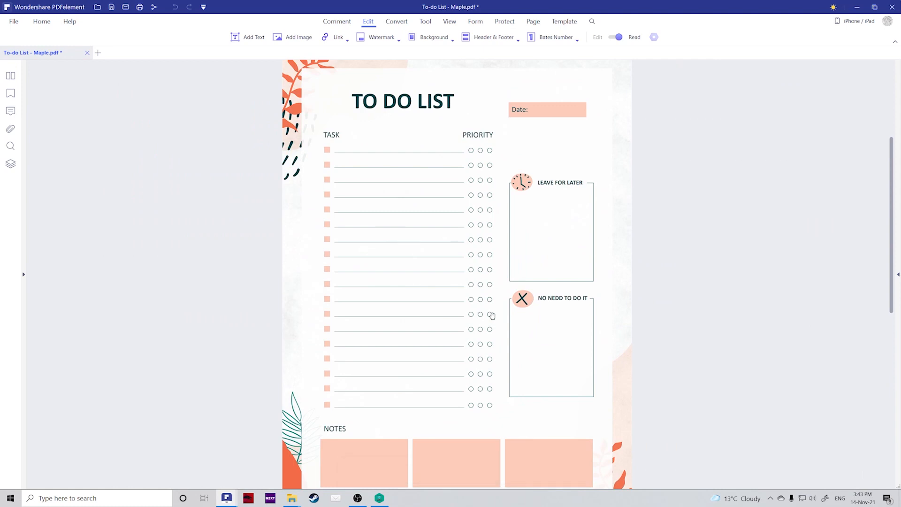
# In Edit mode, replace the NO NEDD TO DO IT label with NON-PRIORITY.
pyautogui.click(366, 24)
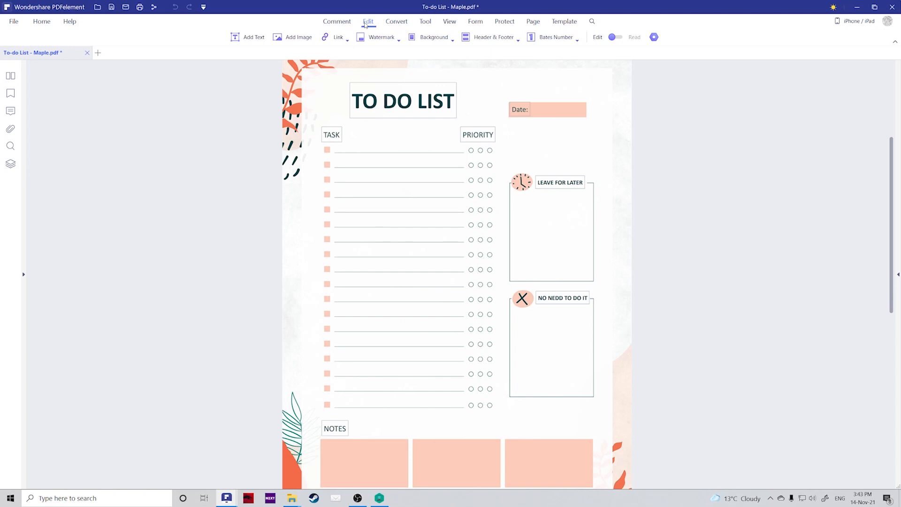
pyautogui.click(542, 297)
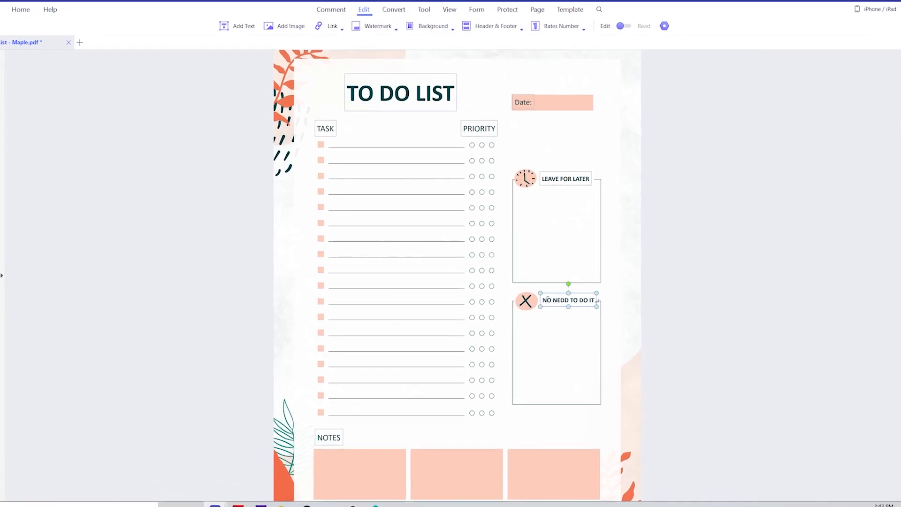
pyautogui.moveTo(545, 300); pyautogui.dragTo(595, 300)
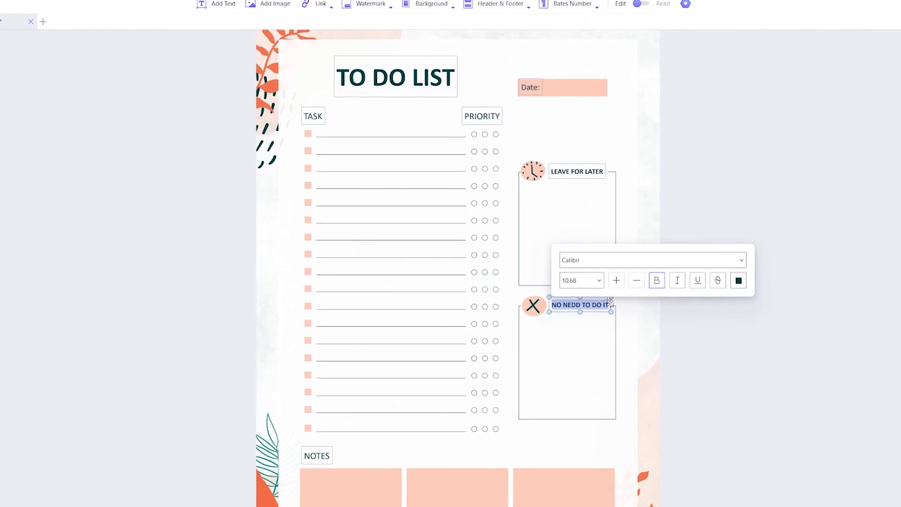
pyautogui.write('NON-PR')
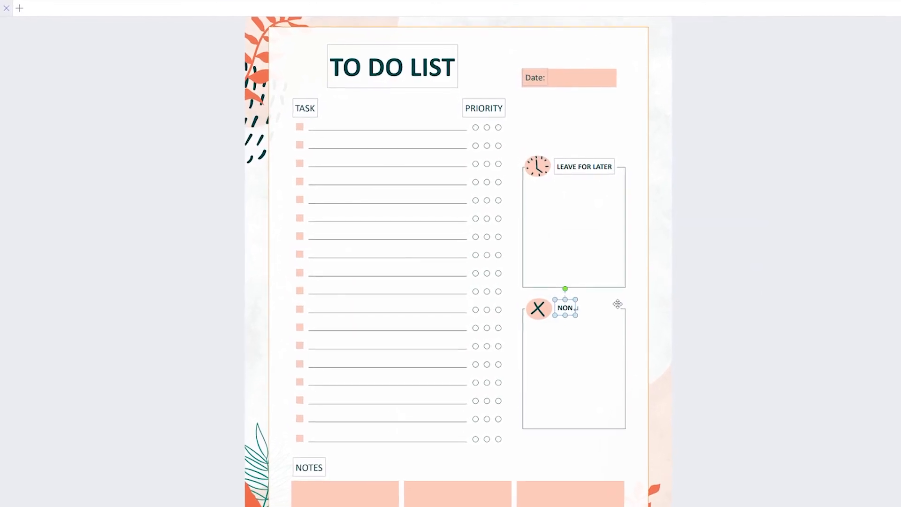
pyautogui.write('IORITY')
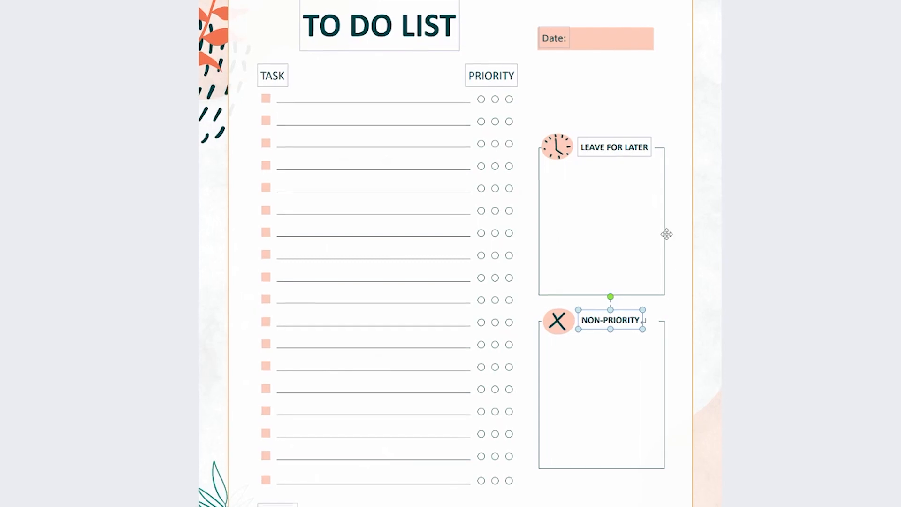
# Replace LEAVE FOR LATER with TIME SENSITIVE and widen its box to fit one line.
pyautogui.moveTo(645, 149); pyautogui.dragTo(605, 150)
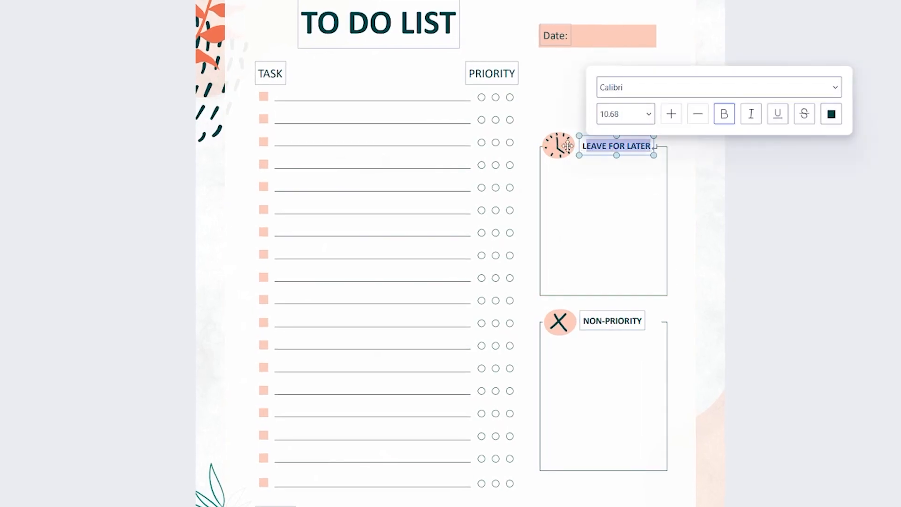
pyautogui.press('BackSpace')
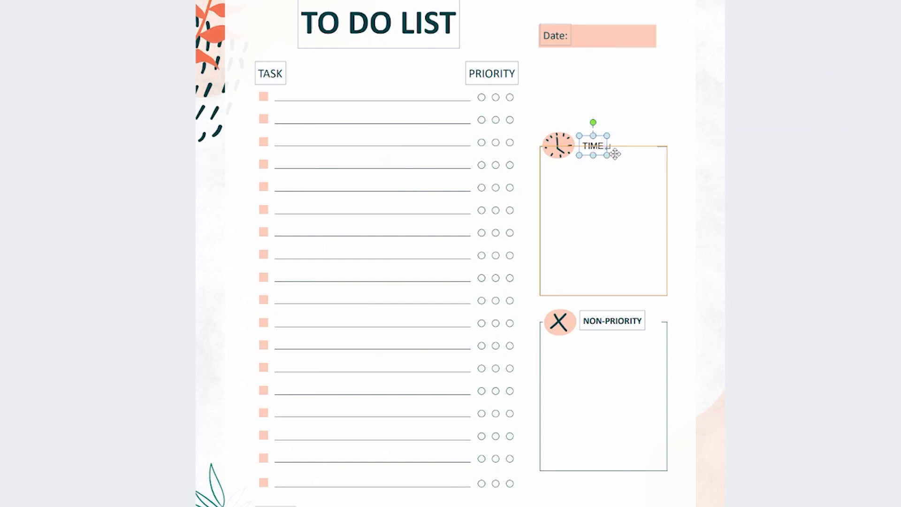
pyautogui.write('TIME SENSITIVE')
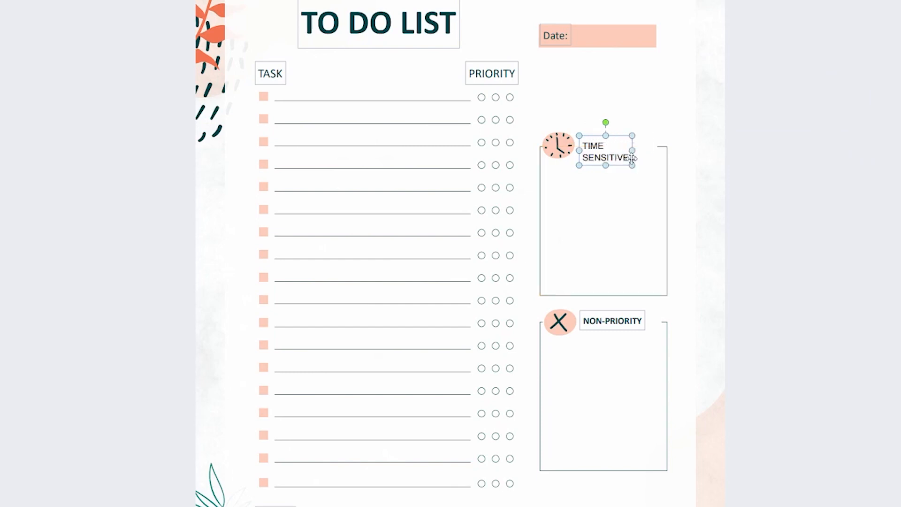
pyautogui.moveTo(633, 149); pyautogui.dragTo(667, 150)
pyautogui.click(634, 112)
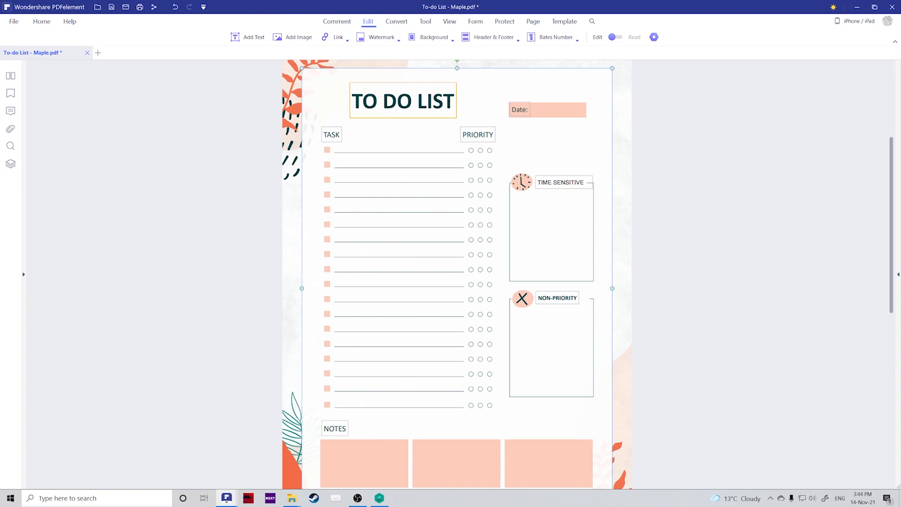
# Shift the TO DO LIST title box right and set its text colour to blue.
pyautogui.moveTo(451, 104); pyautogui.dragTo(355, 106)
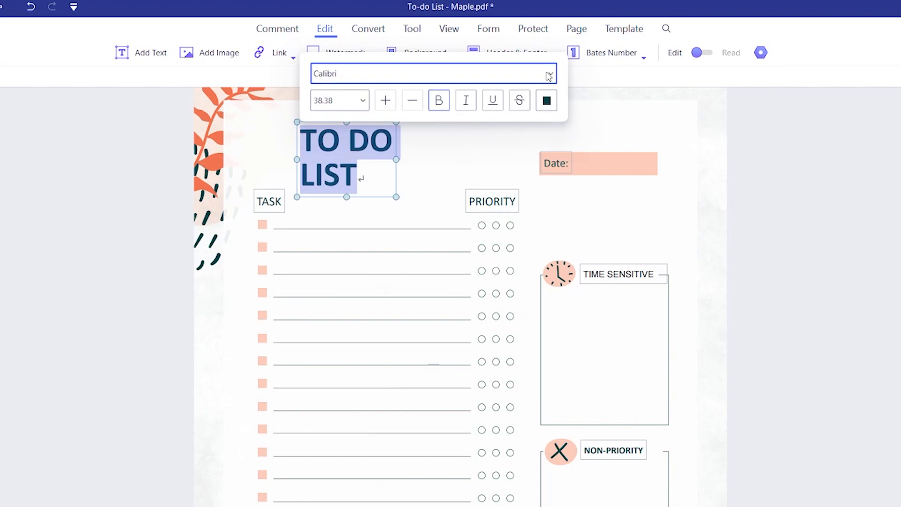
pyautogui.click(549, 76)
pyautogui.click(549, 75)
pyautogui.click(364, 101)
pyautogui.click(364, 101)
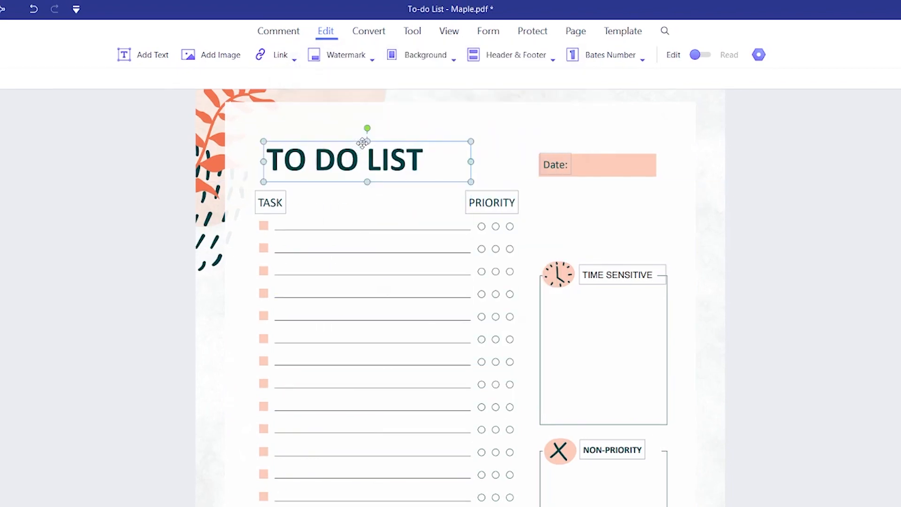
pyautogui.moveTo(362, 142); pyautogui.dragTo(404, 140)
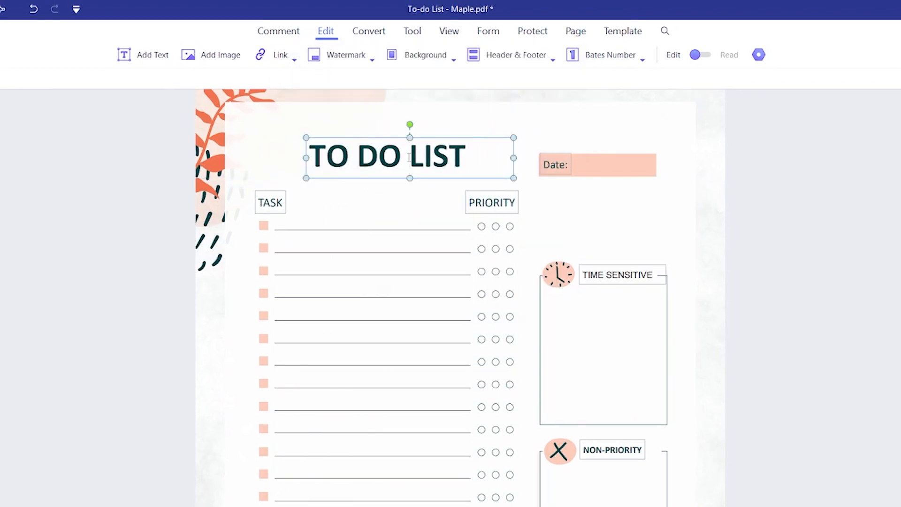
pyautogui.tripleClick(409, 158)
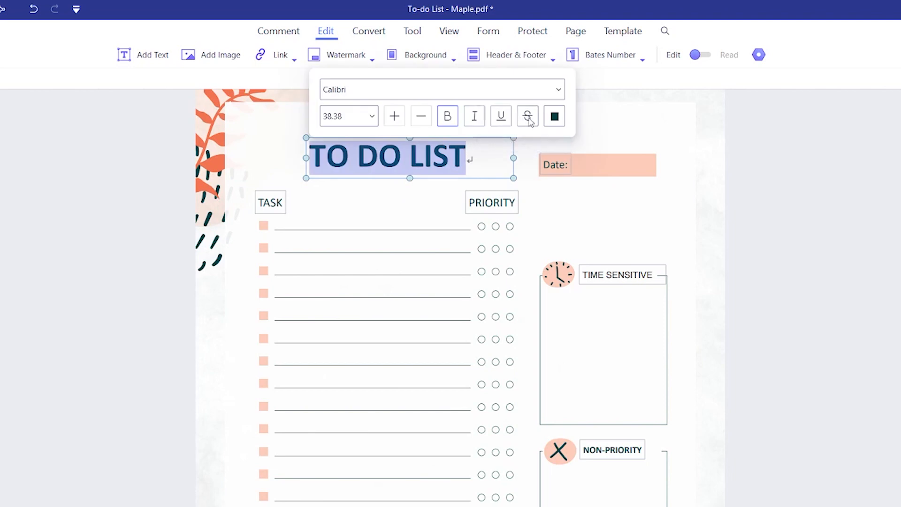
pyautogui.click(554, 118)
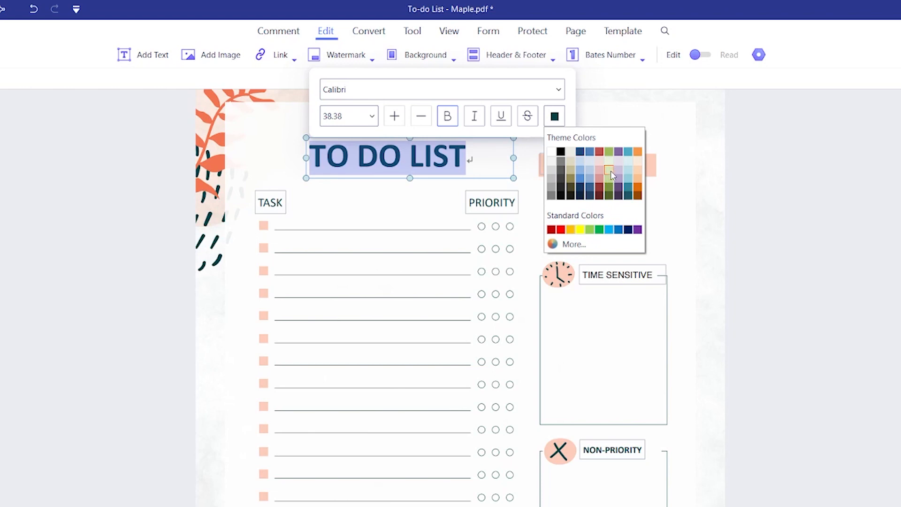
pyautogui.click(580, 178)
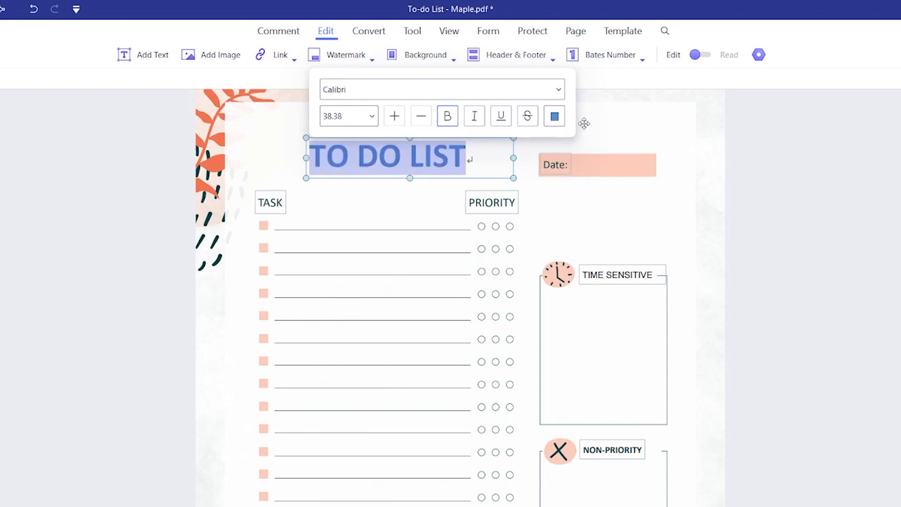
pyautogui.click(590, 121)
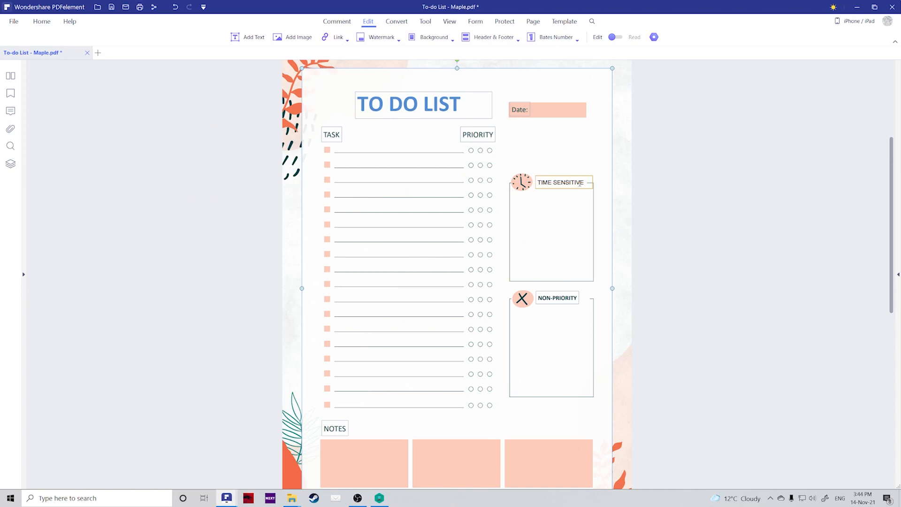
# Set the TIME SENSITIVE label's text colour to red.
pyautogui.moveTo(583, 183); pyautogui.dragTo(537, 181)
pyautogui.click(699, 163)
pyautogui.click(703, 238)
pyautogui.click(574, 219)
pyautogui.scroll(-2, 627, 232)
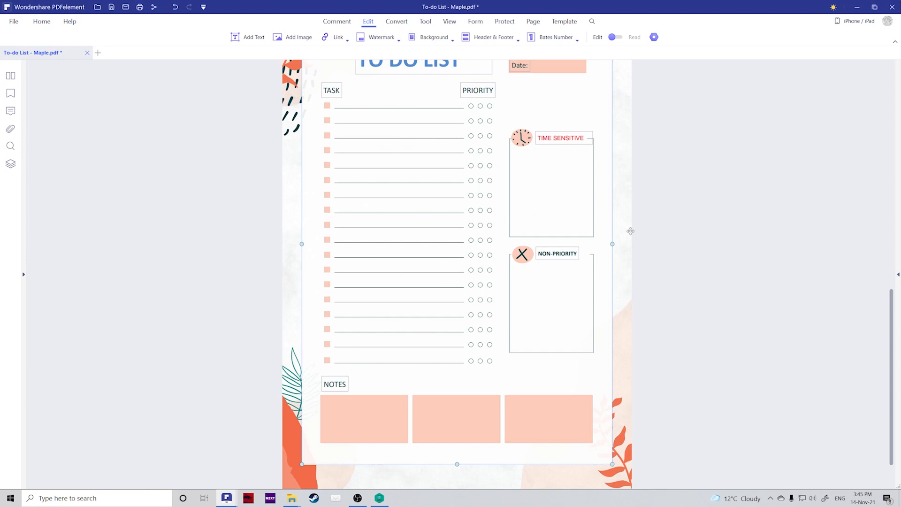
pyautogui.scroll(2, 894, 280)
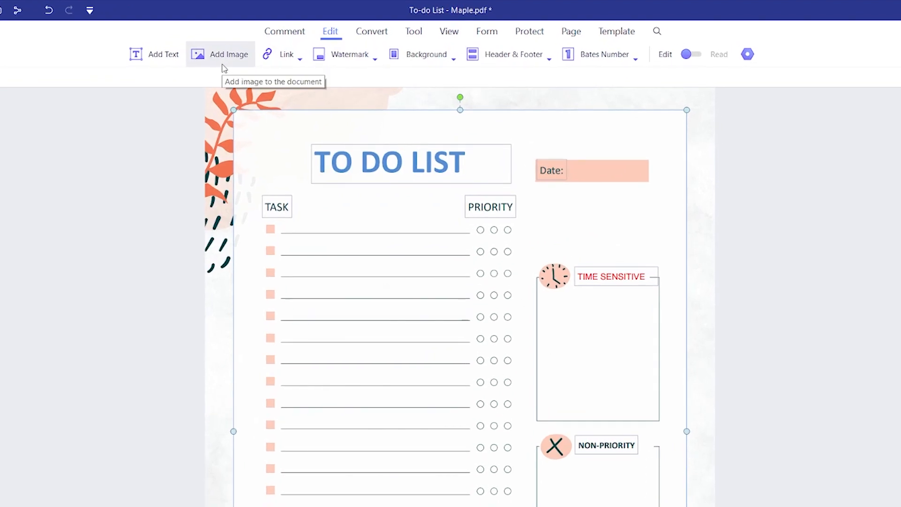
# Insert the signature logo PNG, shrink it, and place it top right above the Date field.
pyautogui.click(209, 63)
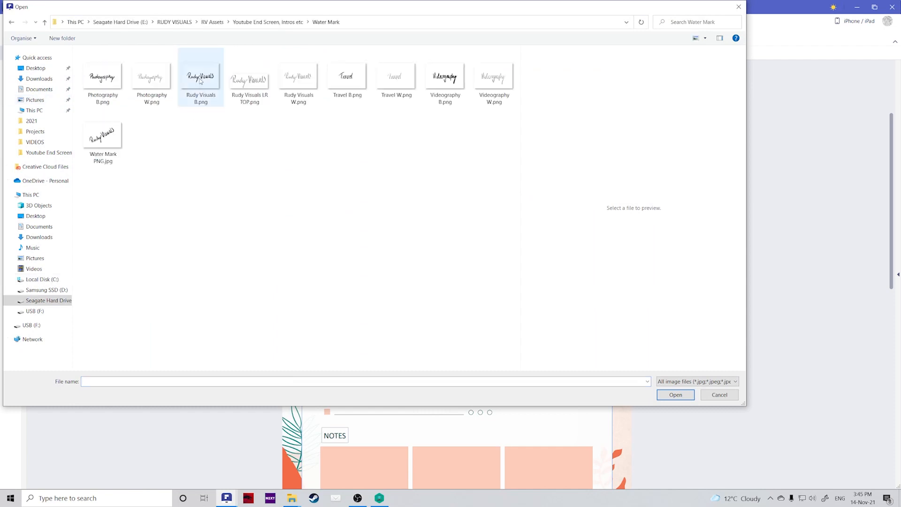
pyautogui.doubleClick(200, 81)
pyautogui.click(422, 141)
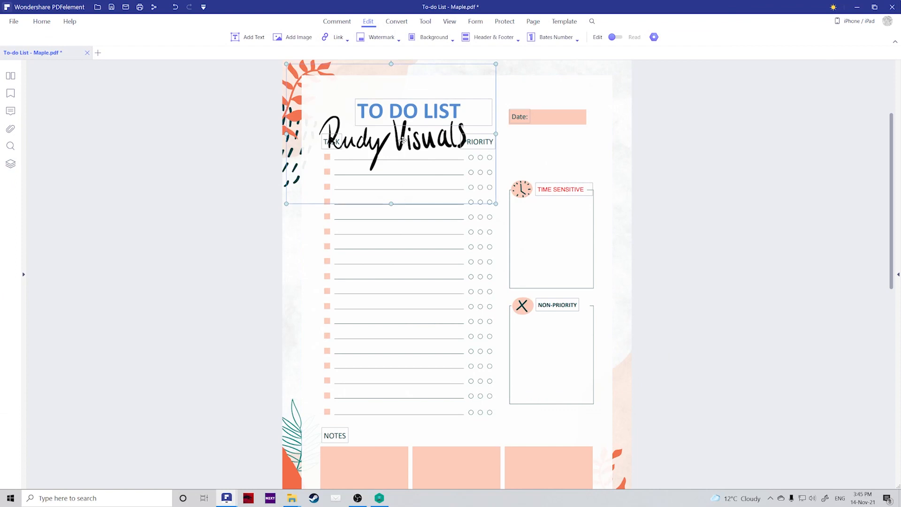
pyautogui.moveTo(287, 65); pyautogui.dragTo(359, 112)
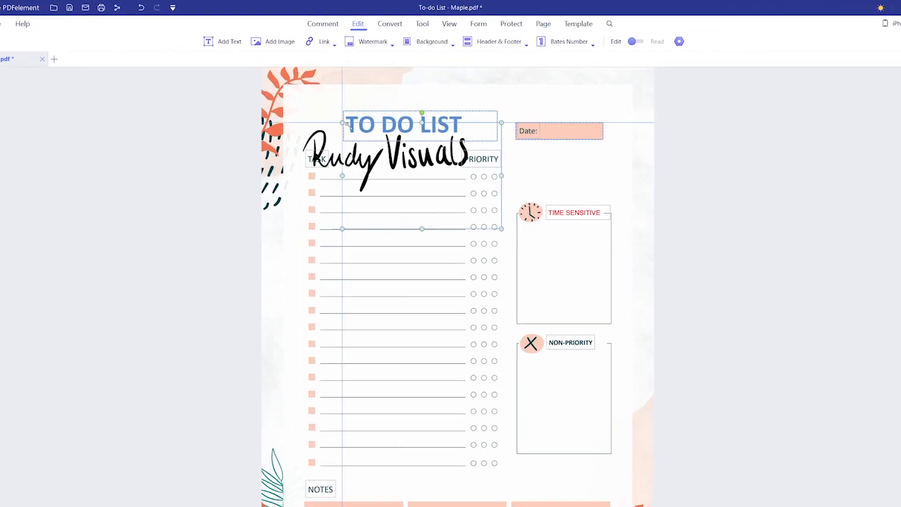
pyautogui.moveTo(424, 181)
pyautogui.mouseDown()
pyautogui.moveTo(481, 149)
pyautogui.moveTo(525, 155)
pyautogui.moveTo(569, 125)
pyautogui.moveTo(594, 139)
pyautogui.mouseUp()
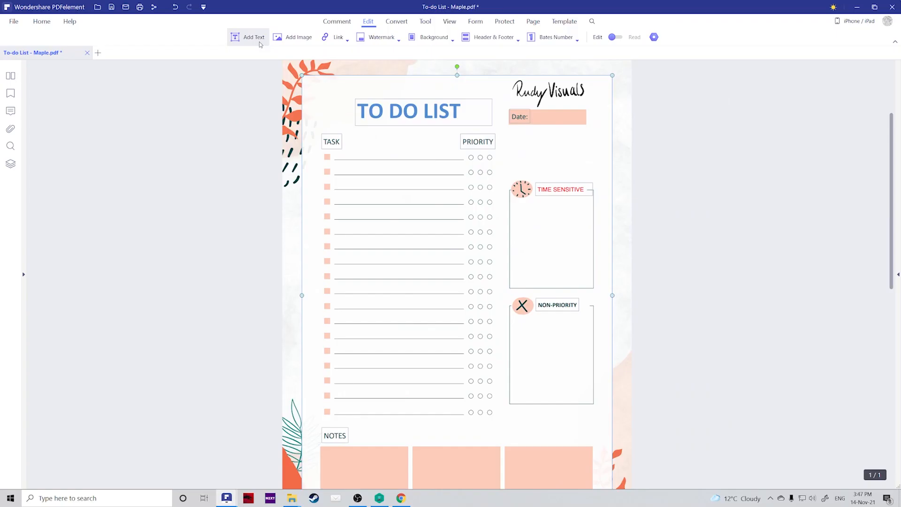
# Insert the Desktop photo 1.jpg into the planner, shrink it to a small thumbnail and reposition it.
pyautogui.click(294, 37)
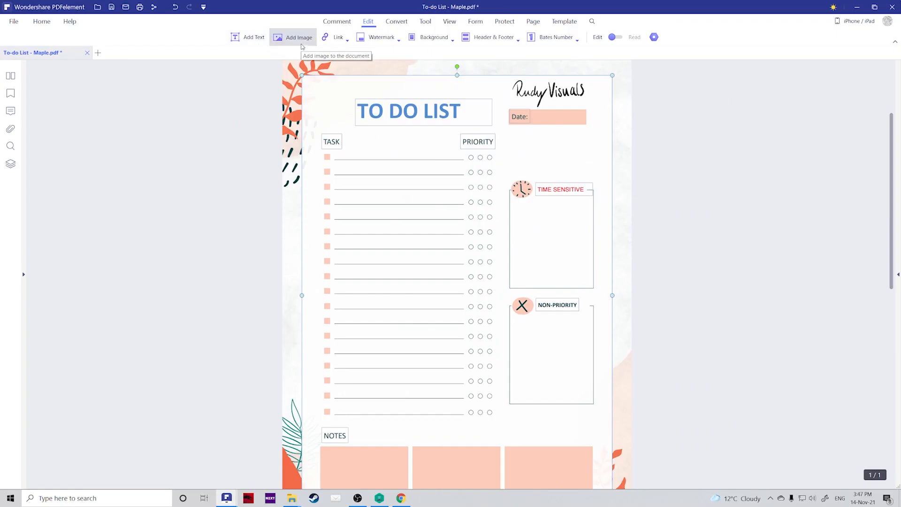
pyautogui.click(33, 69)
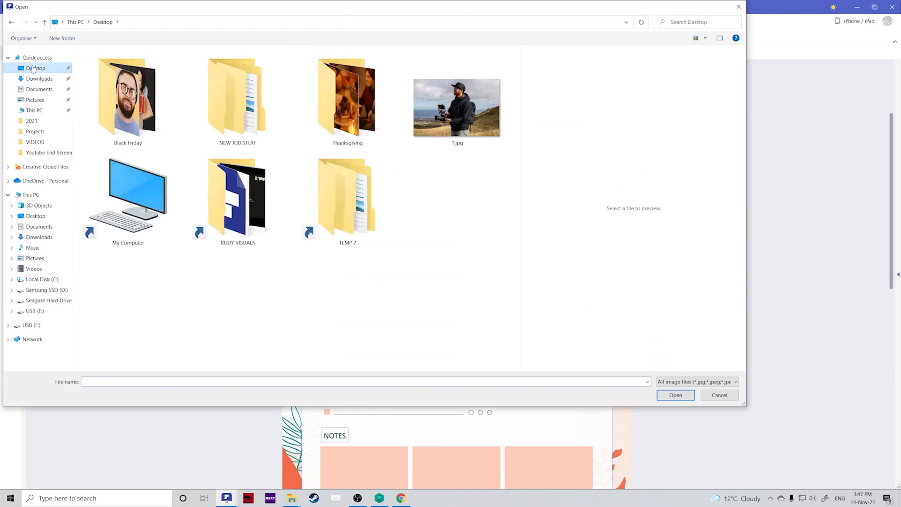
pyautogui.doubleClick(435, 111)
pyautogui.moveTo(286, 64); pyautogui.dragTo(407, 145)
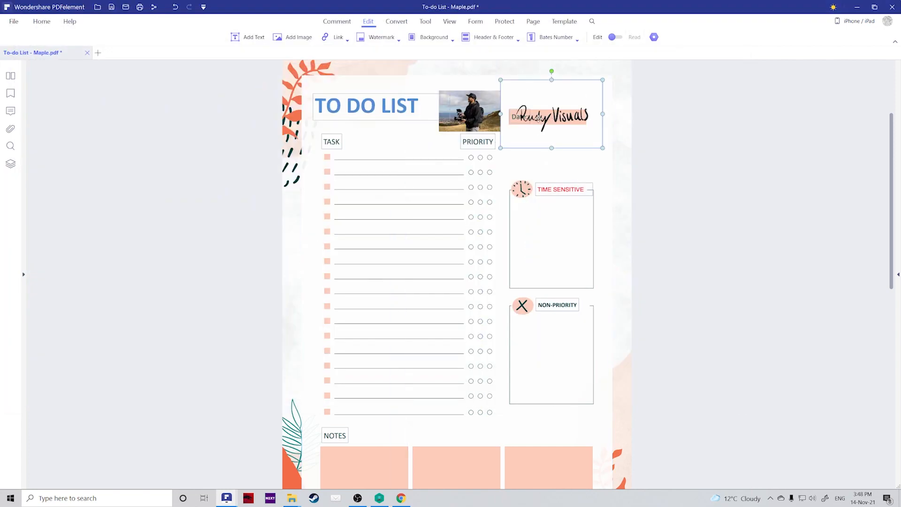
pyautogui.moveTo(539, 119); pyautogui.dragTo(466, 93)
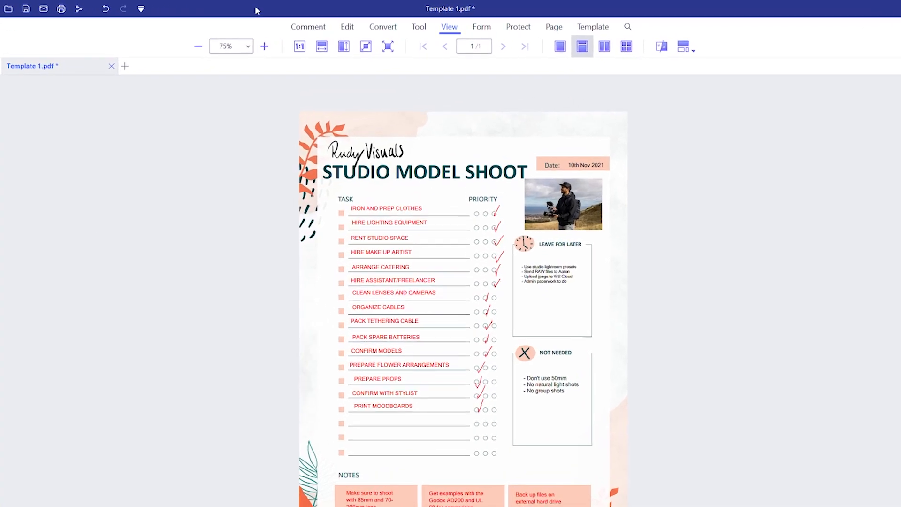
# Look through the Comment tab's Highlight tool, then the Convert and Tool tab features.
pyautogui.click(315, 25)
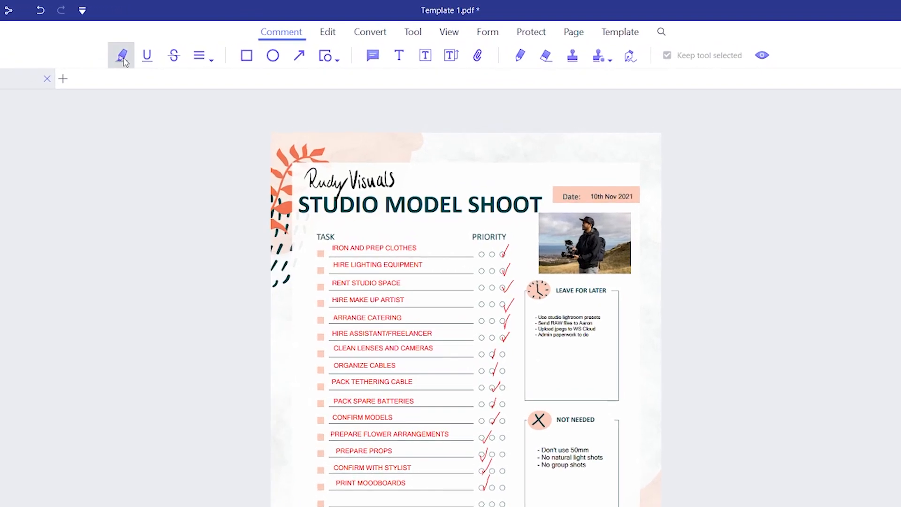
pyautogui.click(135, 52)
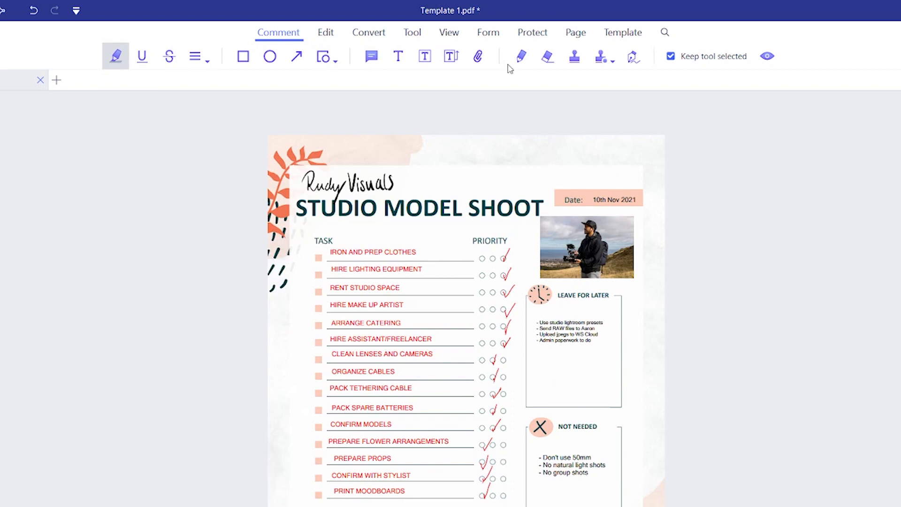
pyautogui.click(369, 33)
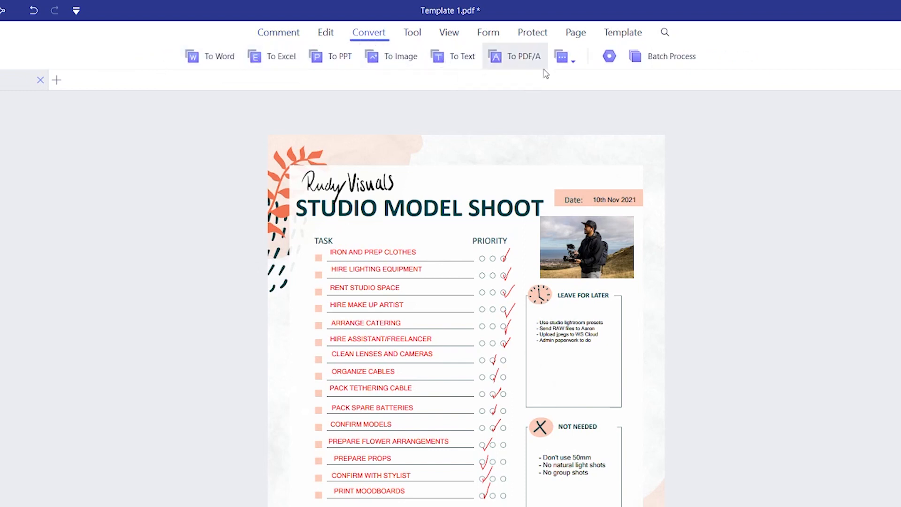
pyautogui.click(413, 33)
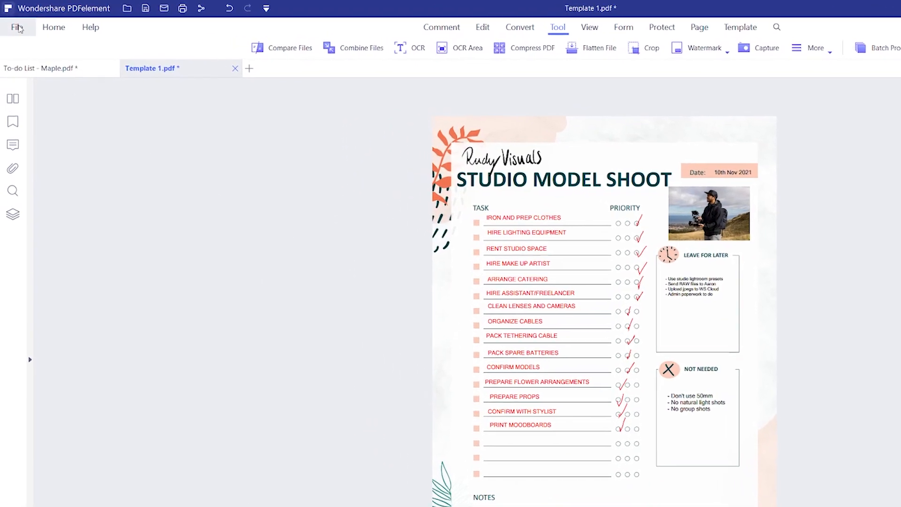
# Open print settings with Wondershare PDFelement as the printer, printing all pages.
pyautogui.click(16, 26)
pyautogui.moveTo(82, 176)
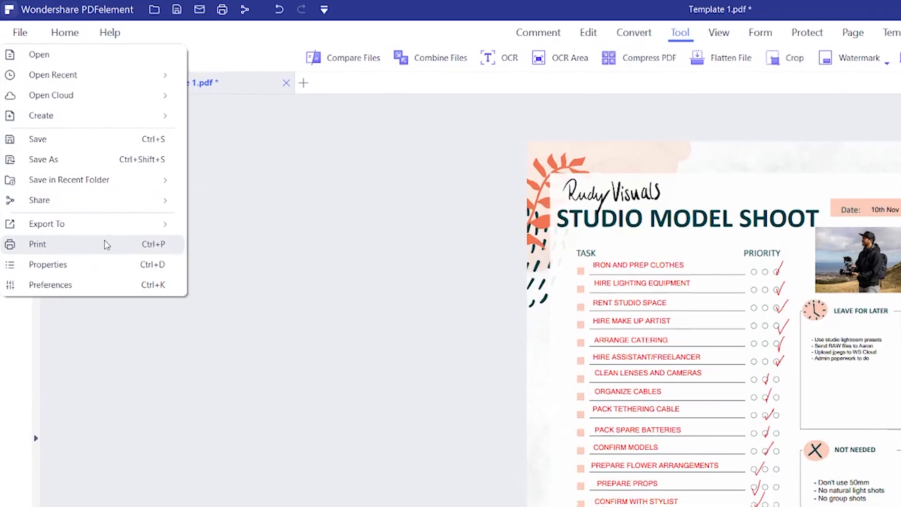
pyautogui.click(100, 234)
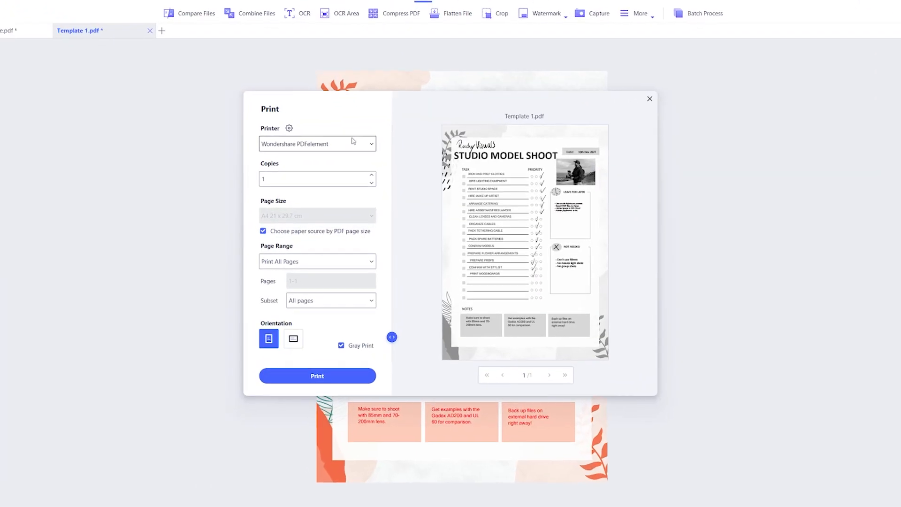
pyautogui.click(333, 131)
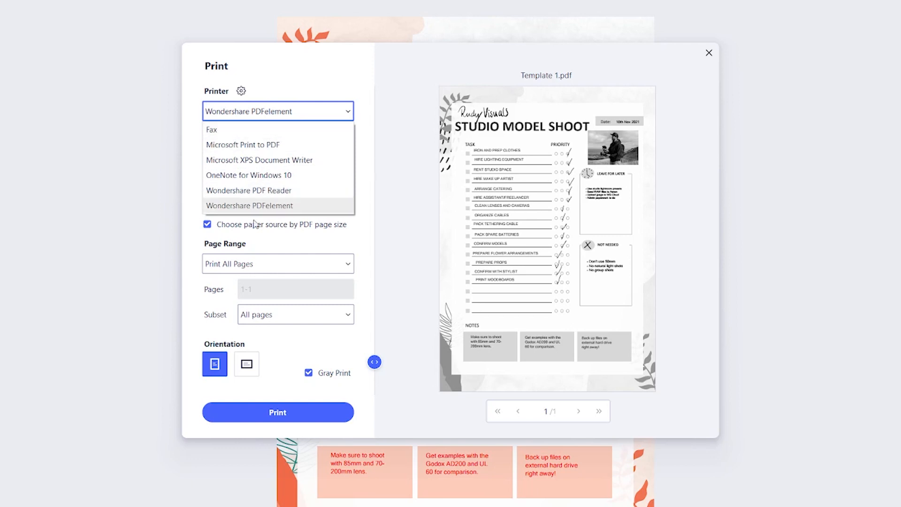
pyautogui.click(324, 111)
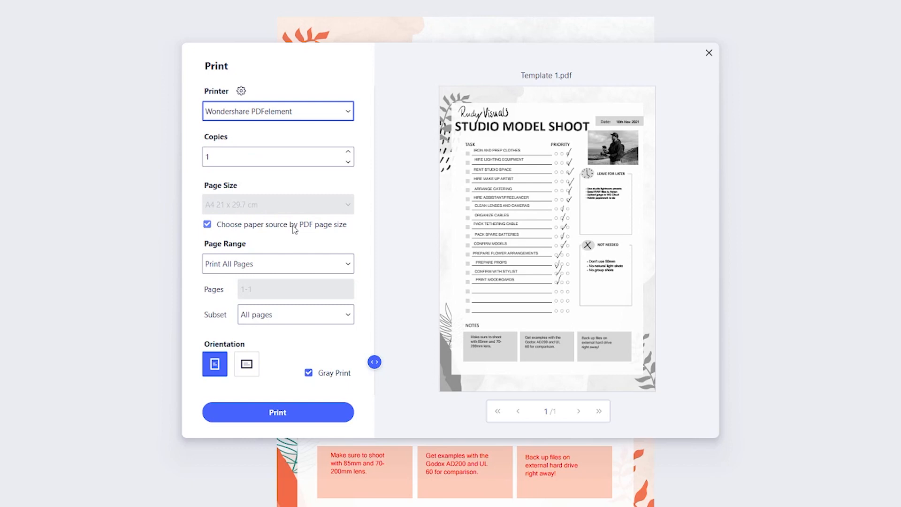
pyautogui.click(348, 264)
pyautogui.click(349, 264)
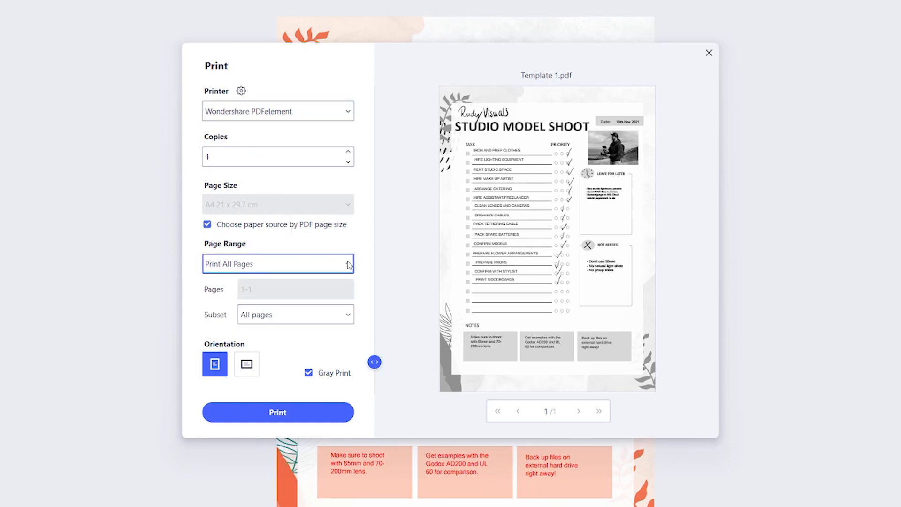
# Turn off Gray Print for colour output and set the orientation to landscape.
pyautogui.click(308, 373)
pyautogui.click(310, 375)
pyautogui.click(309, 374)
pyautogui.click(309, 374)
pyautogui.click(309, 374)
pyautogui.click(309, 373)
pyautogui.click(309, 374)
pyautogui.click(254, 373)
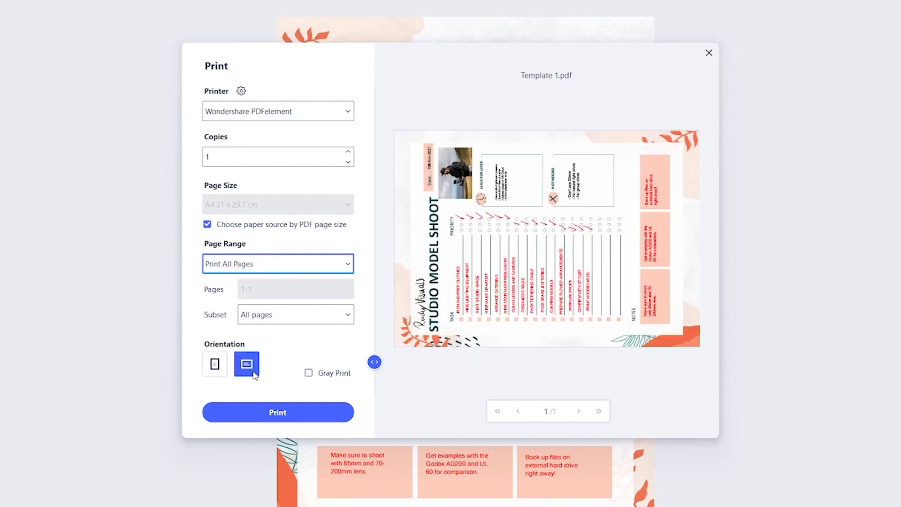
pyautogui.click(215, 364)
pyautogui.click(246, 364)
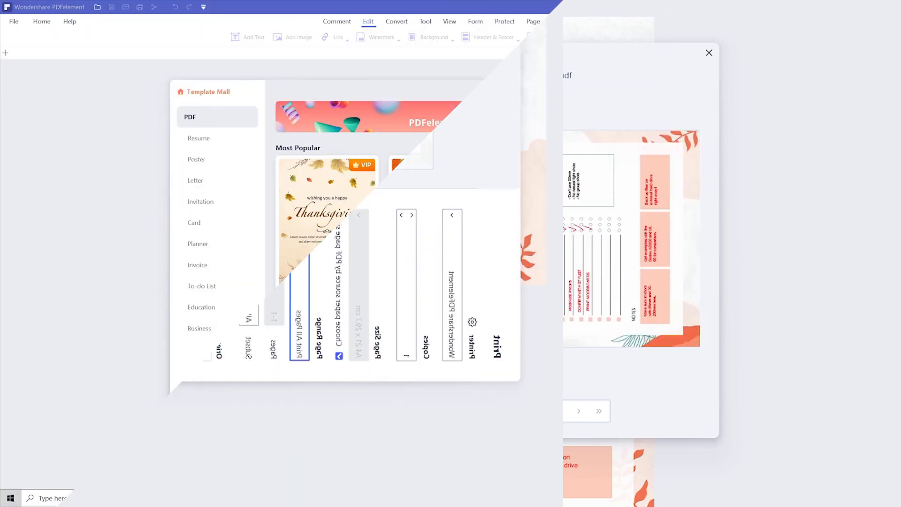